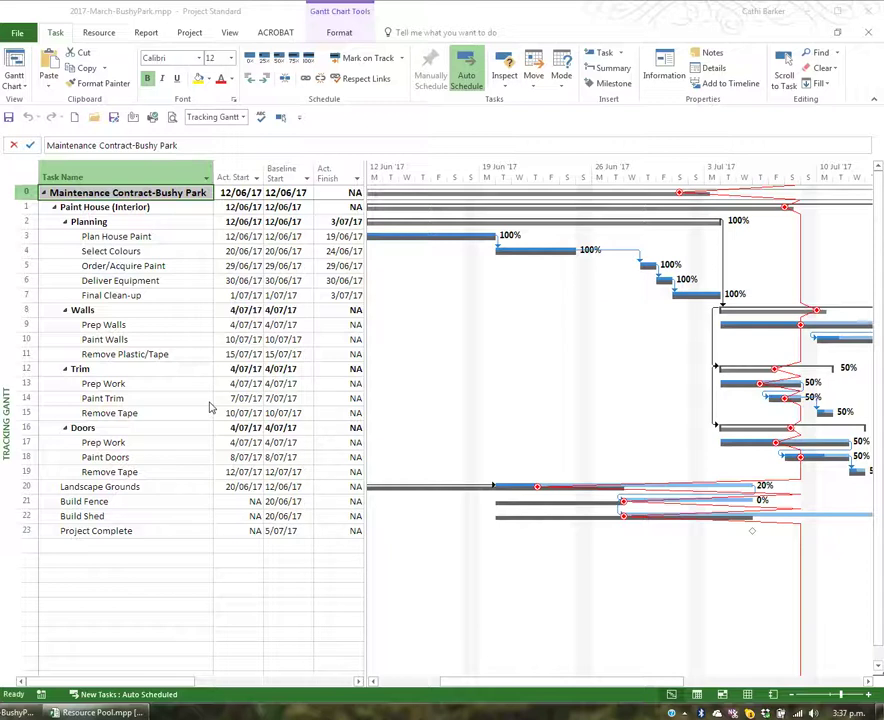
Save a copy of the Bushy Park plan on the Desktop as 2017-March-Endeavor.mpp.
left_click(10, 118)
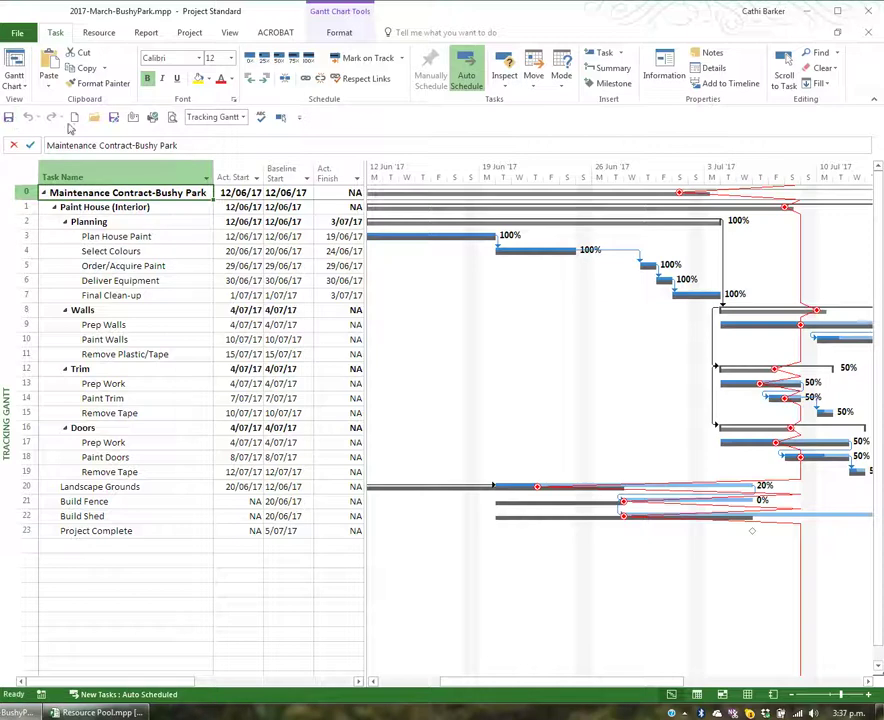
left_click(114, 121)
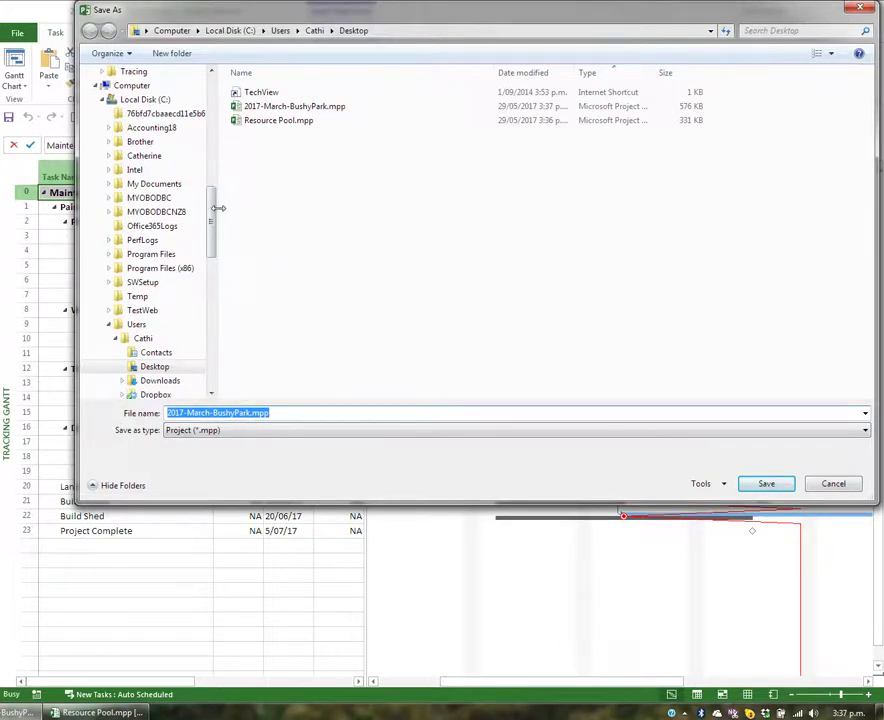
left_click_drag(216, 206, 213, 108)
left_click(141, 122)
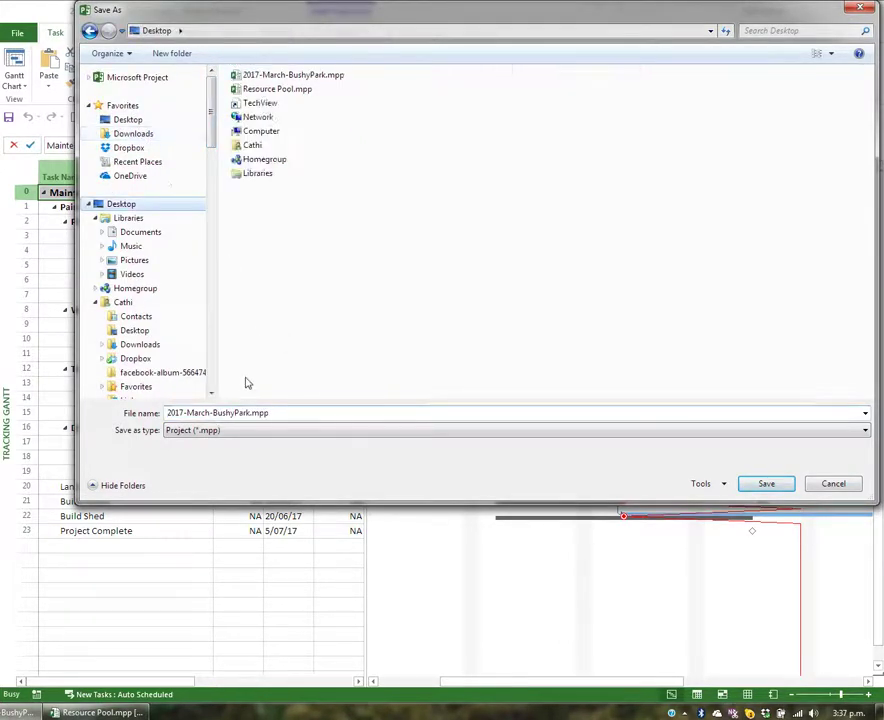
left_click(256, 413)
key("ctrl+a")
key("End")
key("Left")
key("Left")
key("Left")
key("Left")
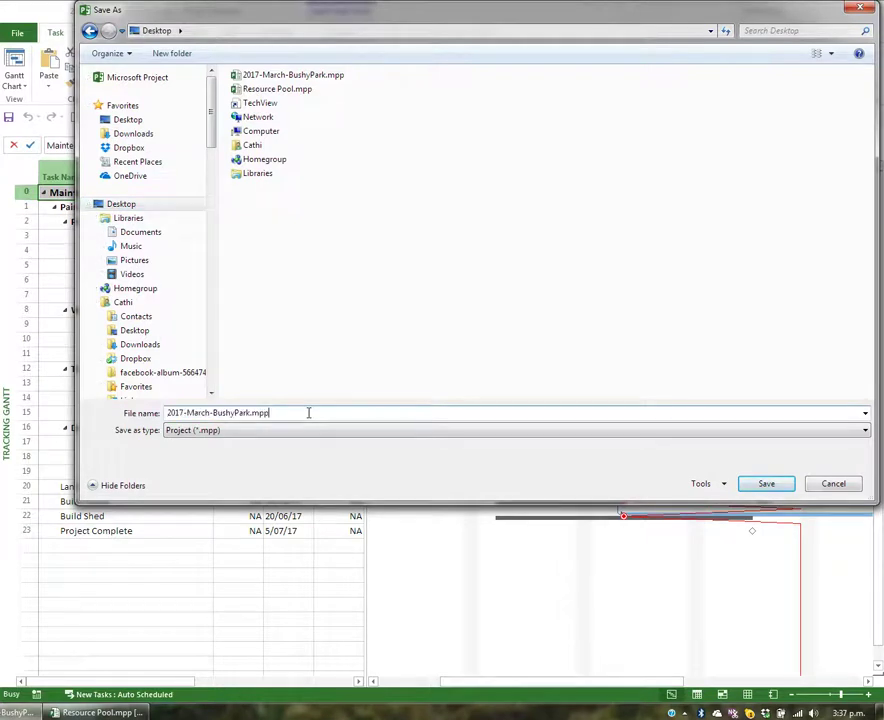
key("ctrl+shift+Left")
type("Endeavor")
left_click(766, 484)
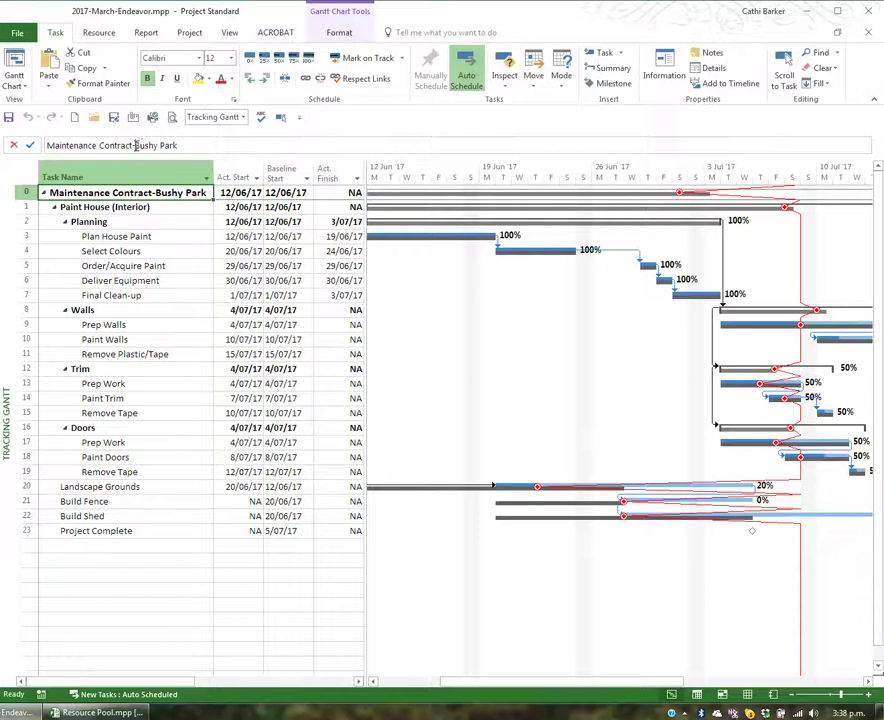
Rename the top task to 'Maintenance Contract-Endeavor'.
left_click_drag(135, 145, 190, 147)
type("Endeavor")
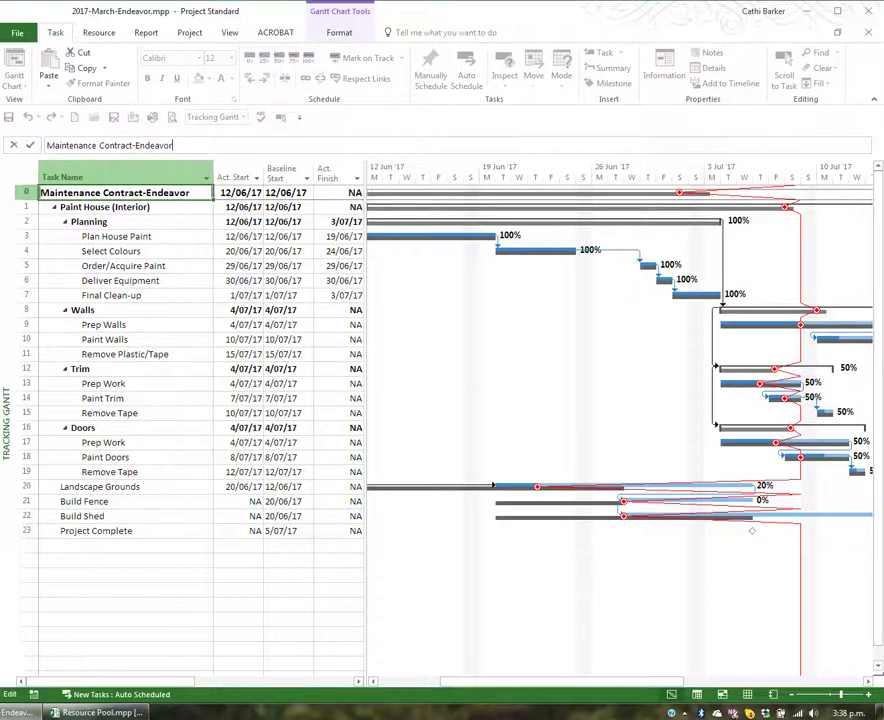
key("Return")
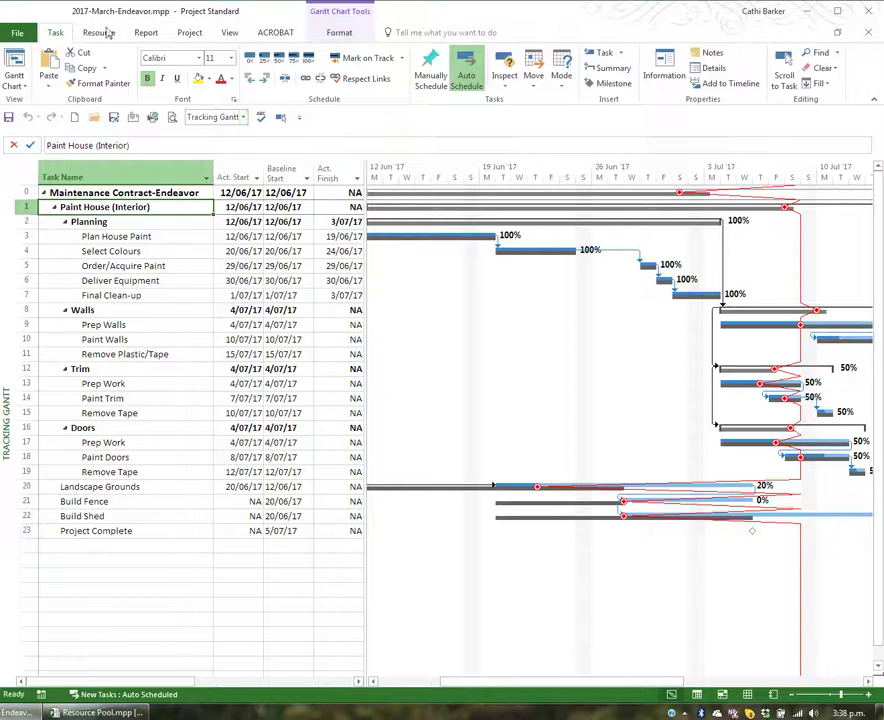
Close the Endeavor plan and then the Resource Pool file.
left_click(17, 32)
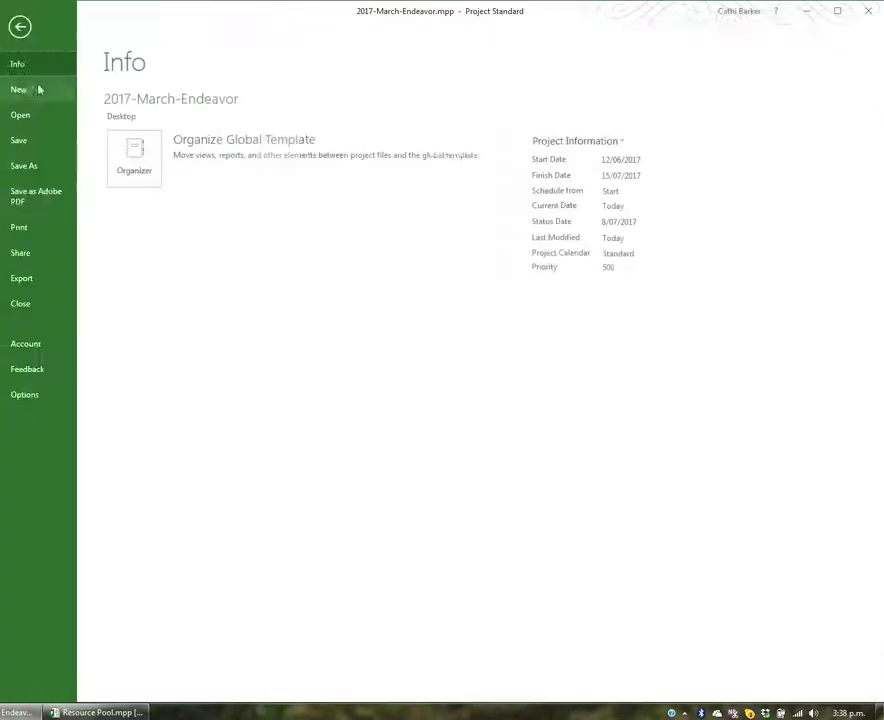
left_click(34, 305)
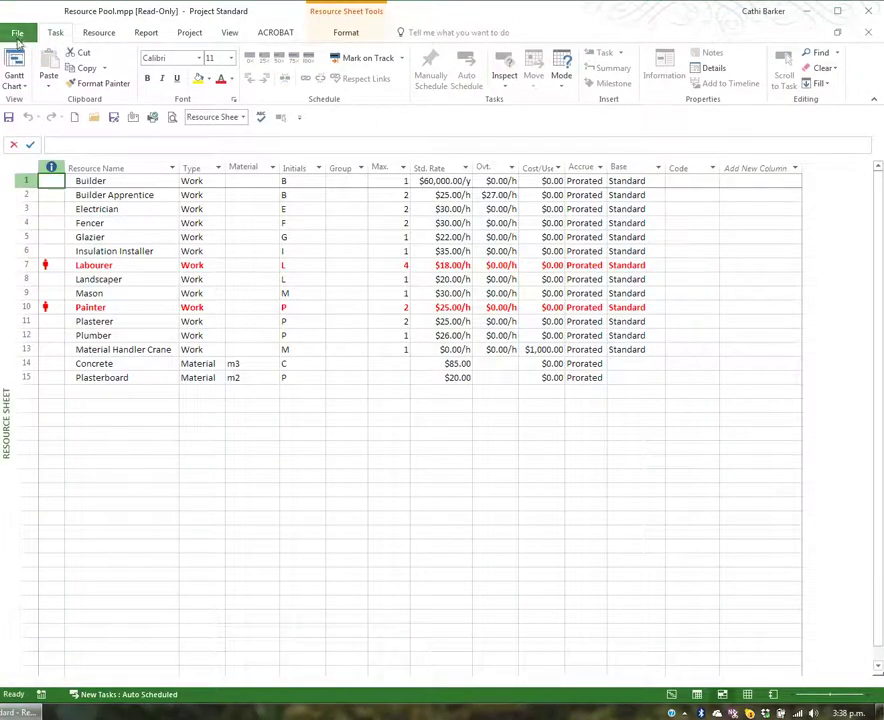
left_click(17, 32)
left_click(50, 303)
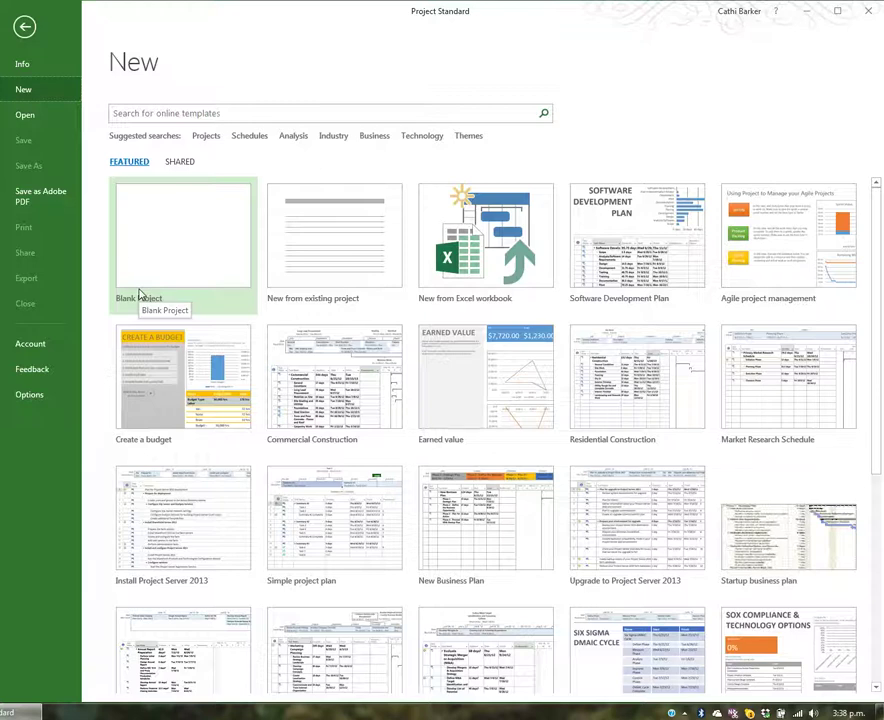
Start a new plan from the pinned Standard Maintenance Contract.mpt template.
left_click(59, 123)
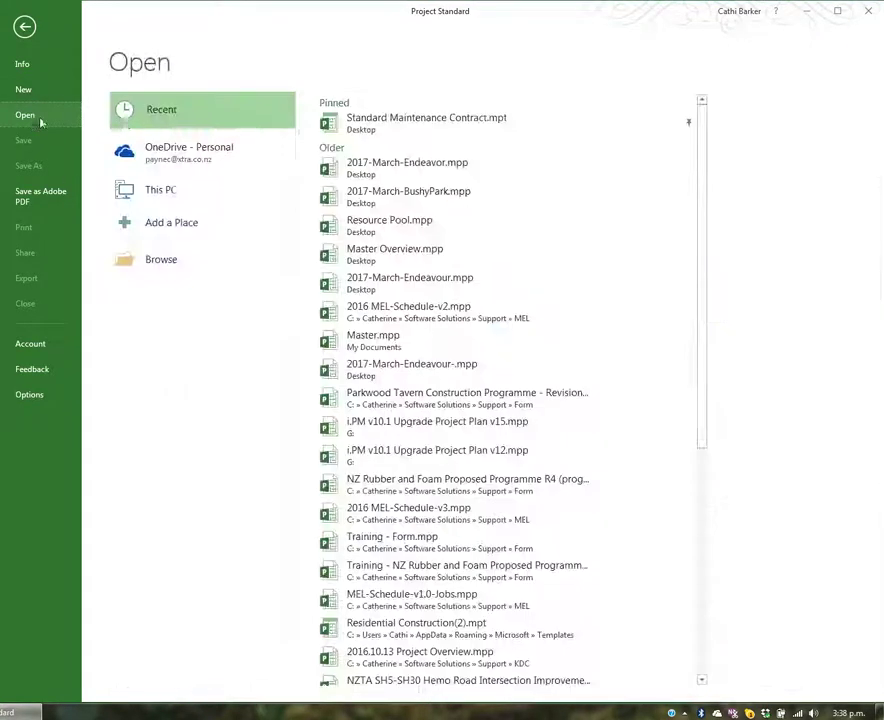
left_click(407, 123)
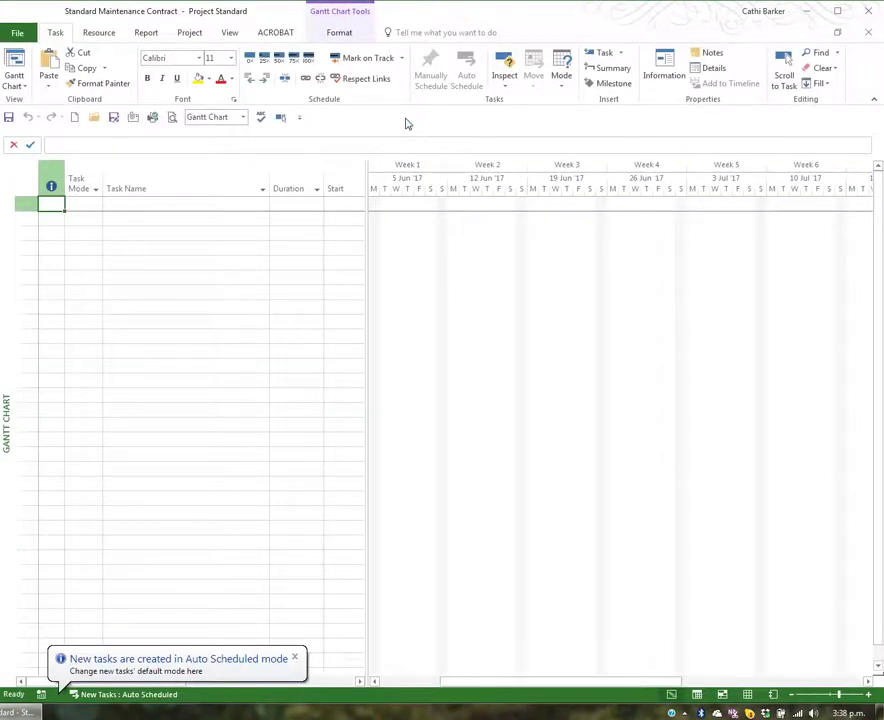
left_click(113, 117)
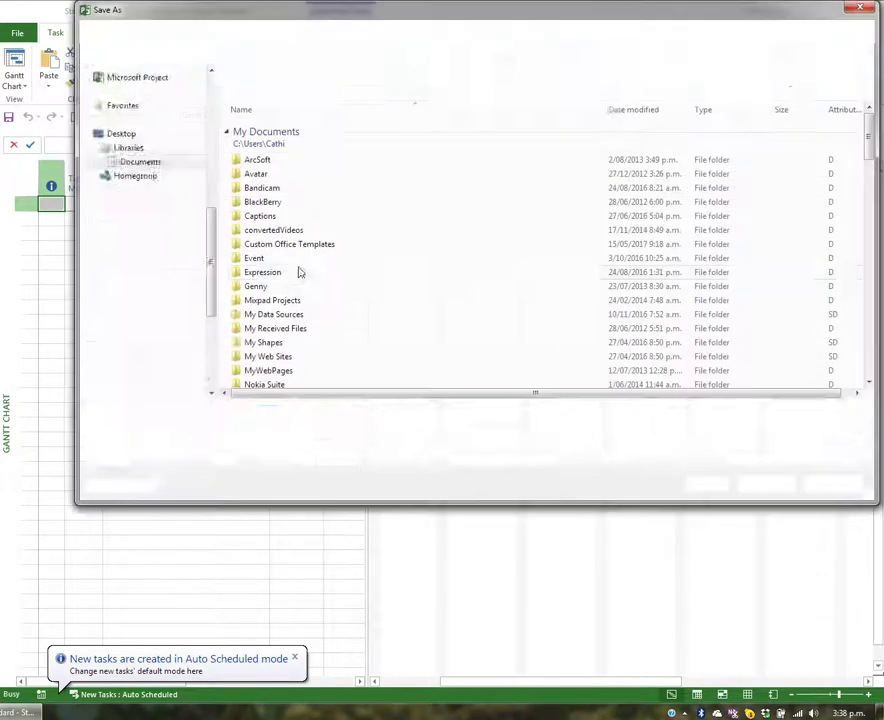
Name the new plan 'Master Overview' and save it to the Desktop as Master Overview.mpp.
type("master")
key("BackSpace")
key("BackSpace")
key("BackSpace")
key("BackSpace")
key("BackSpace")
key("BackSpace")
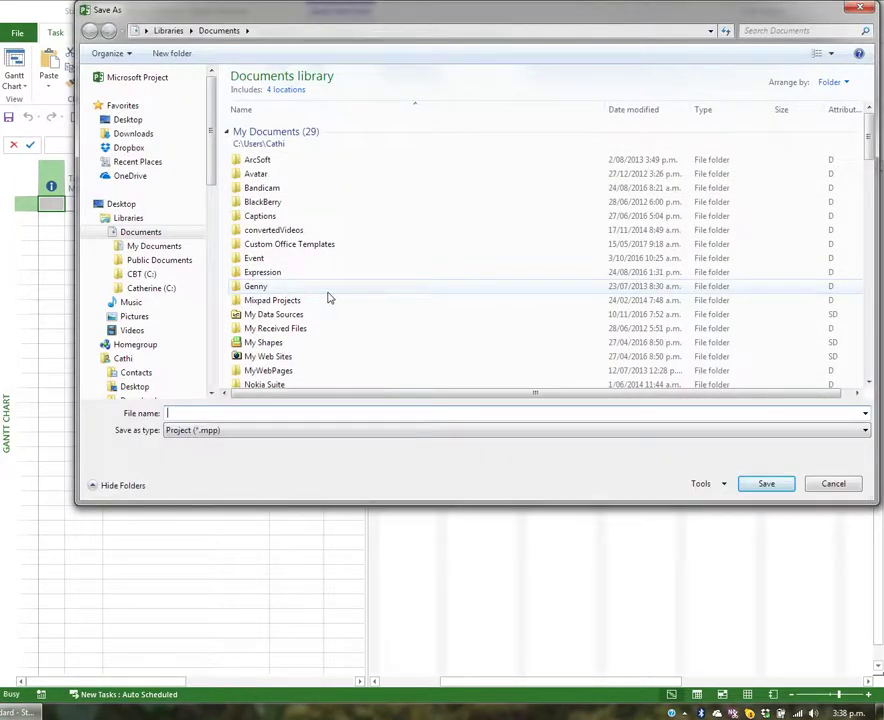
type("Master Overview")
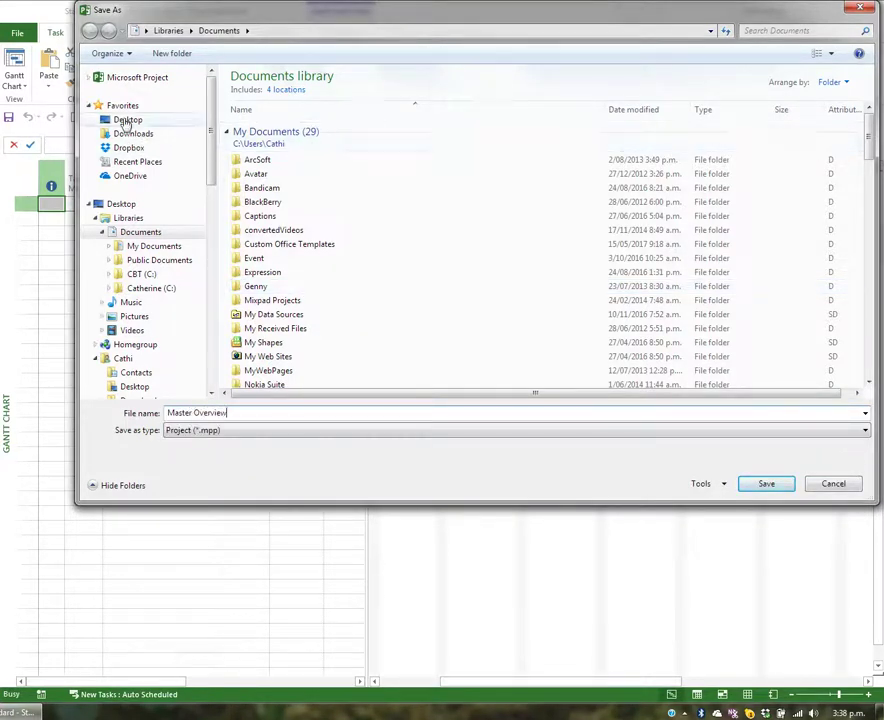
left_click(126, 121)
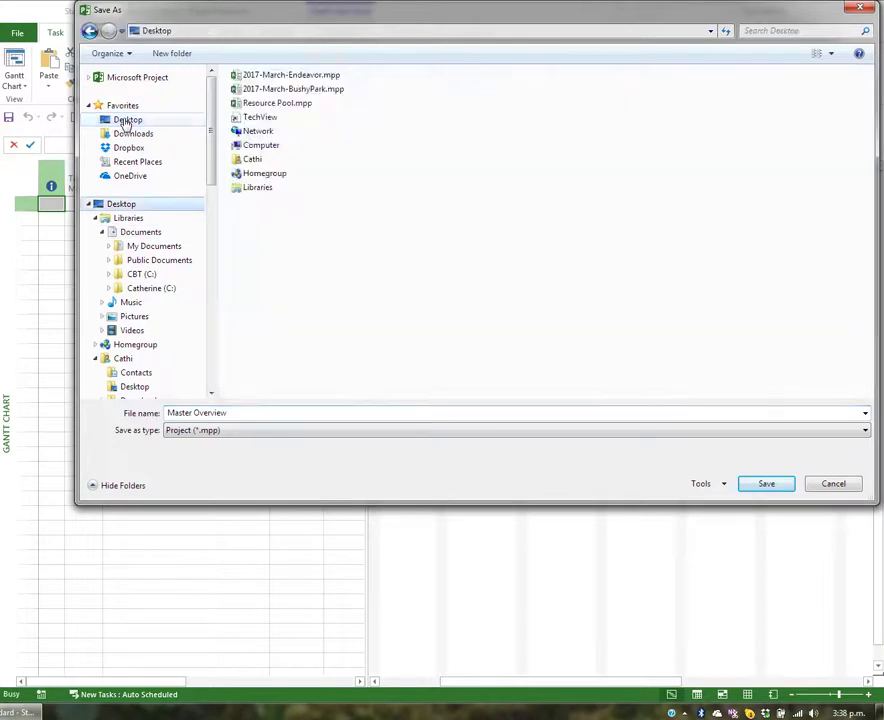
left_click(766, 484)
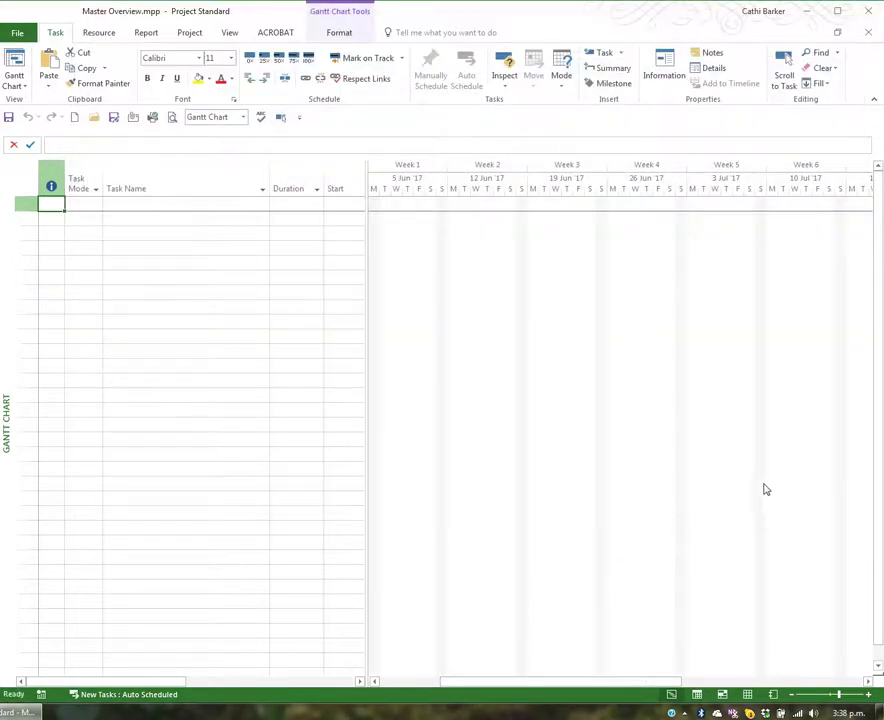
left_click(241, 203)
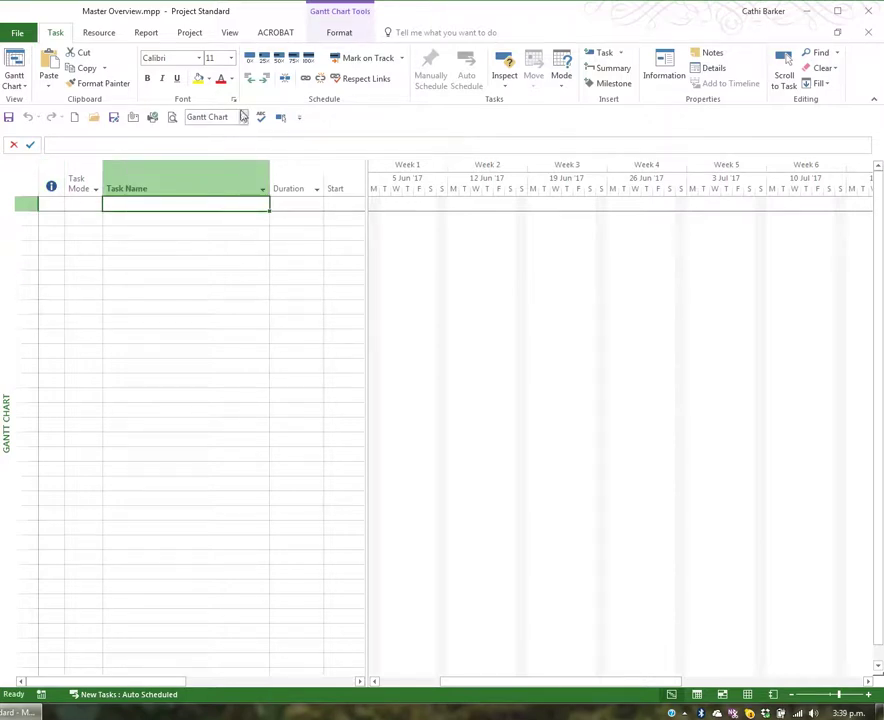
Insert 2017-March-BushyPark.mpp as a subproject and autofit the Task Name column.
left_click(195, 36)
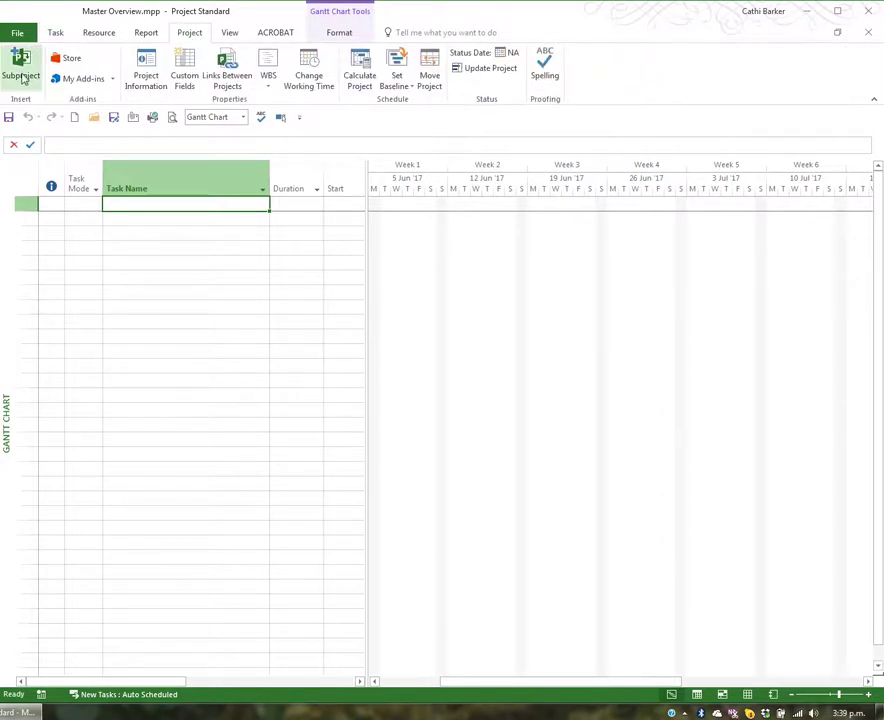
left_click(22, 78)
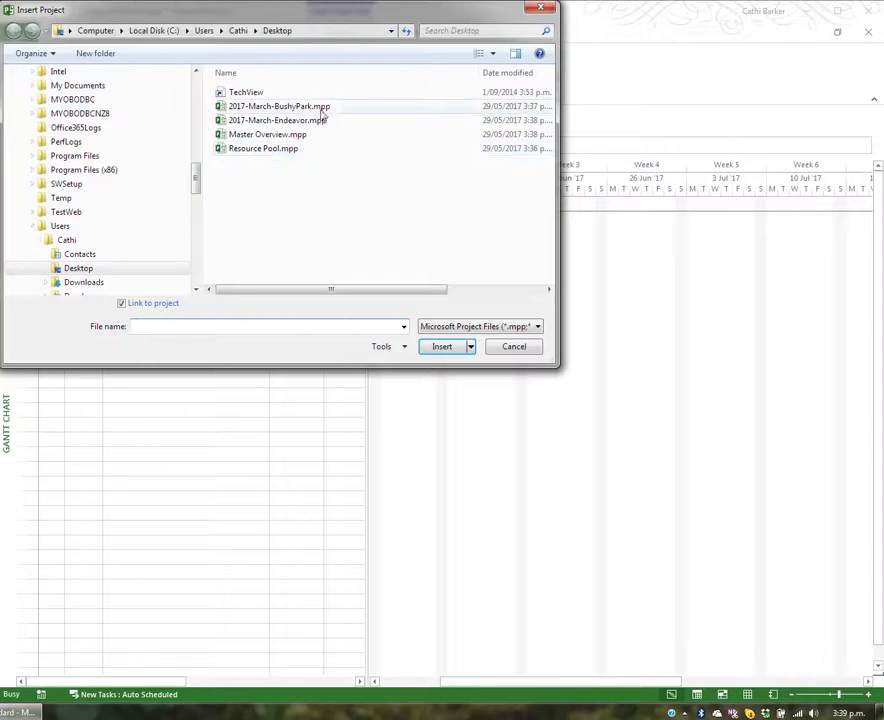
left_click(321, 111)
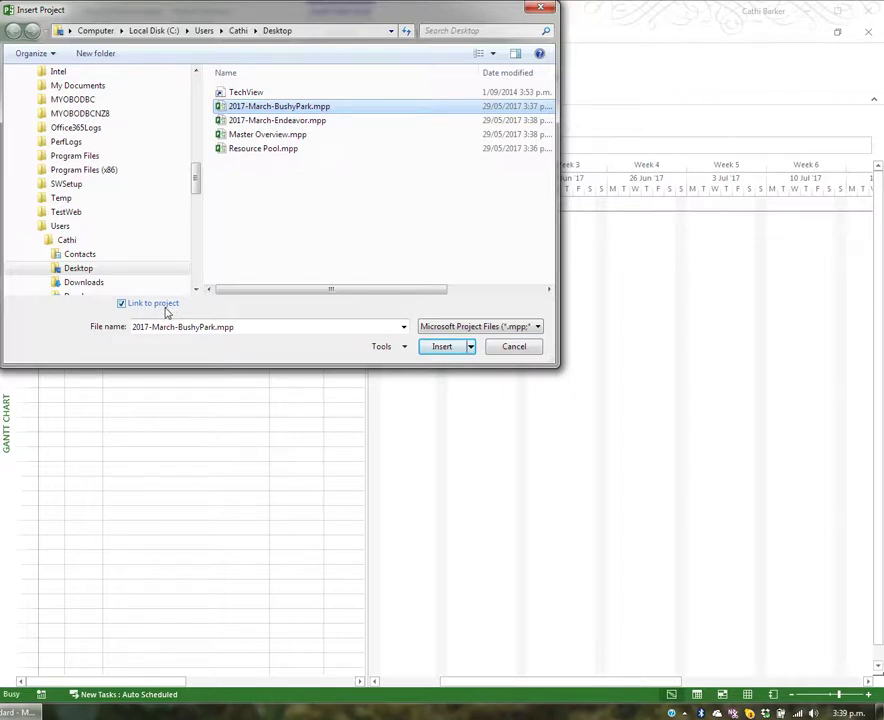
left_click(471, 348)
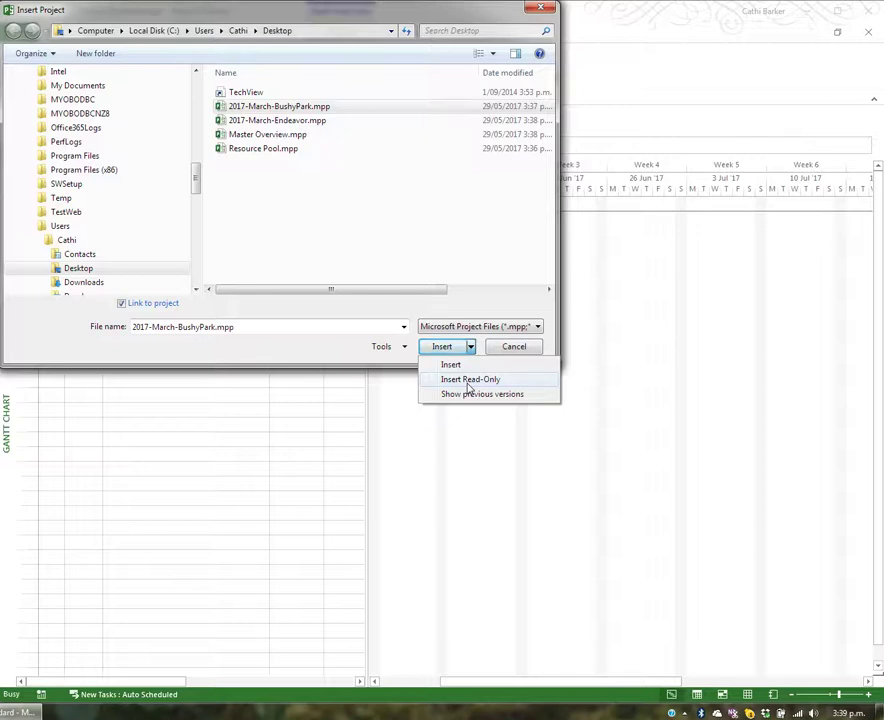
left_click(470, 383)
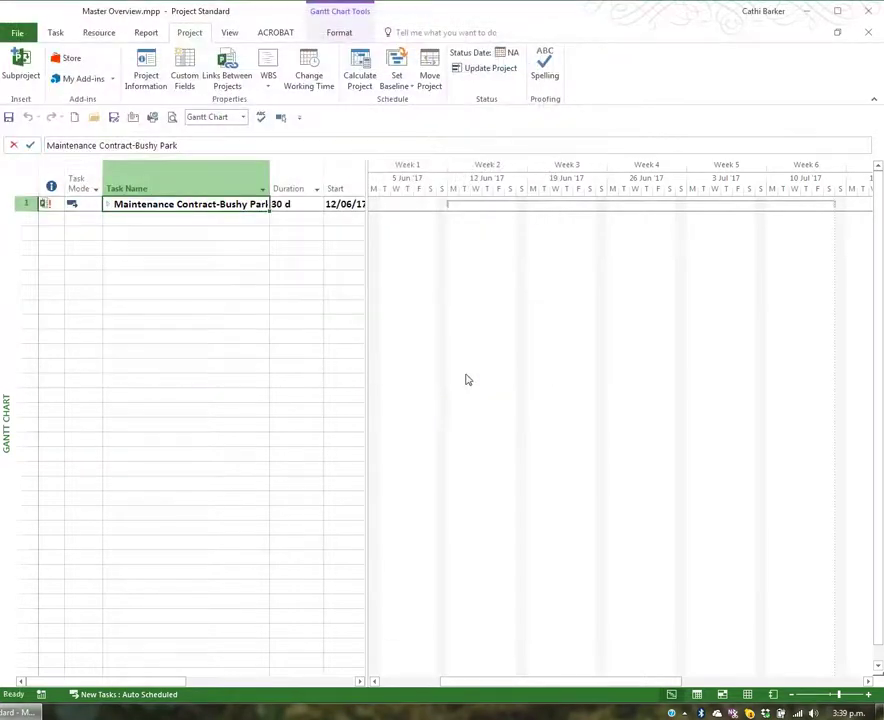
double_click(268, 172)
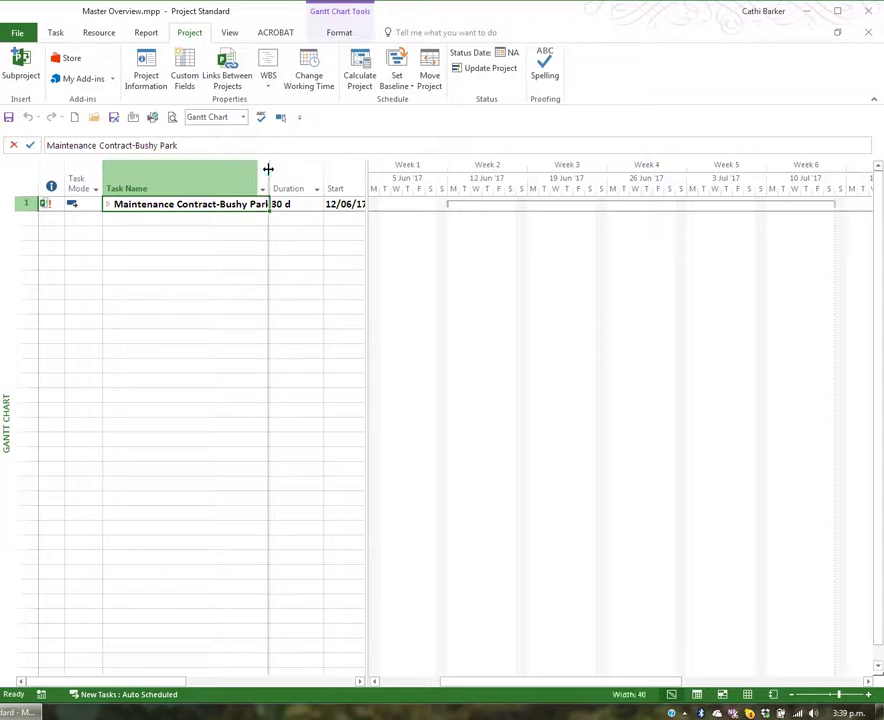
left_click(197, 218)
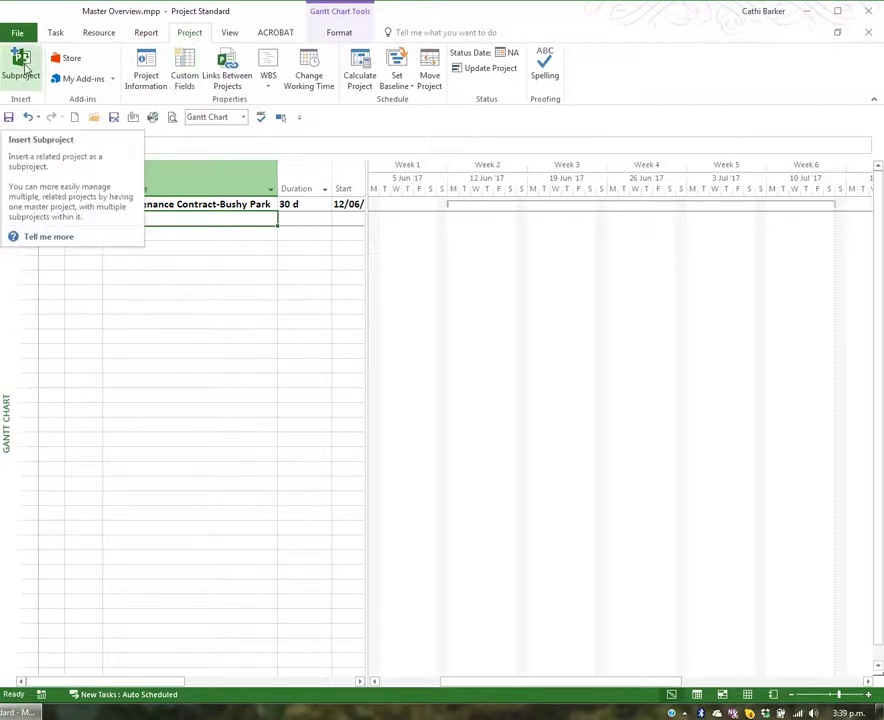
Insert 2017-March-Endeavor.mpp as a linked, read-only subproject below Bushy Park.
left_click(22, 68)
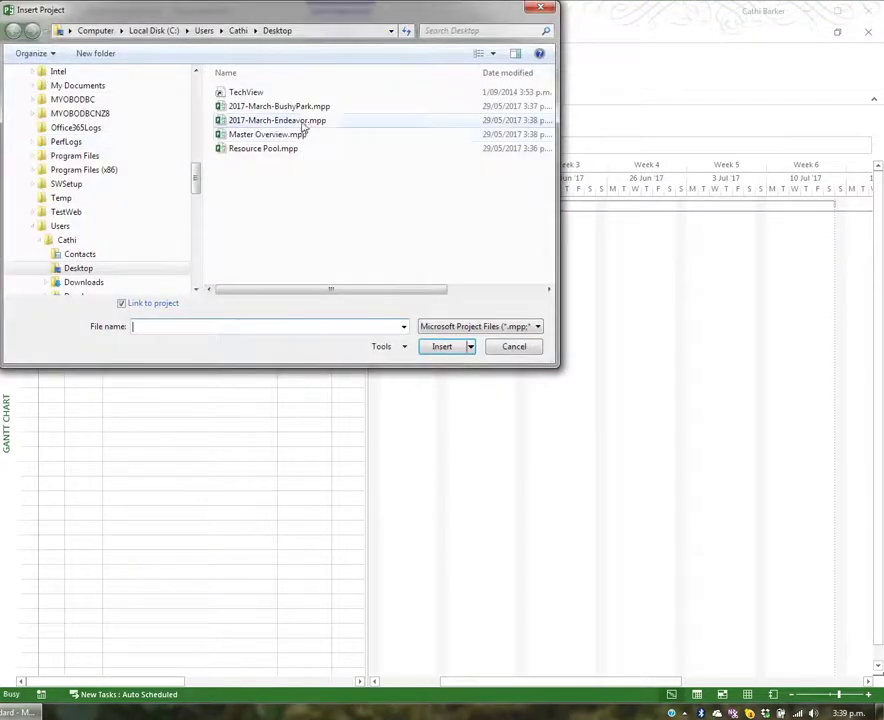
left_click(303, 121)
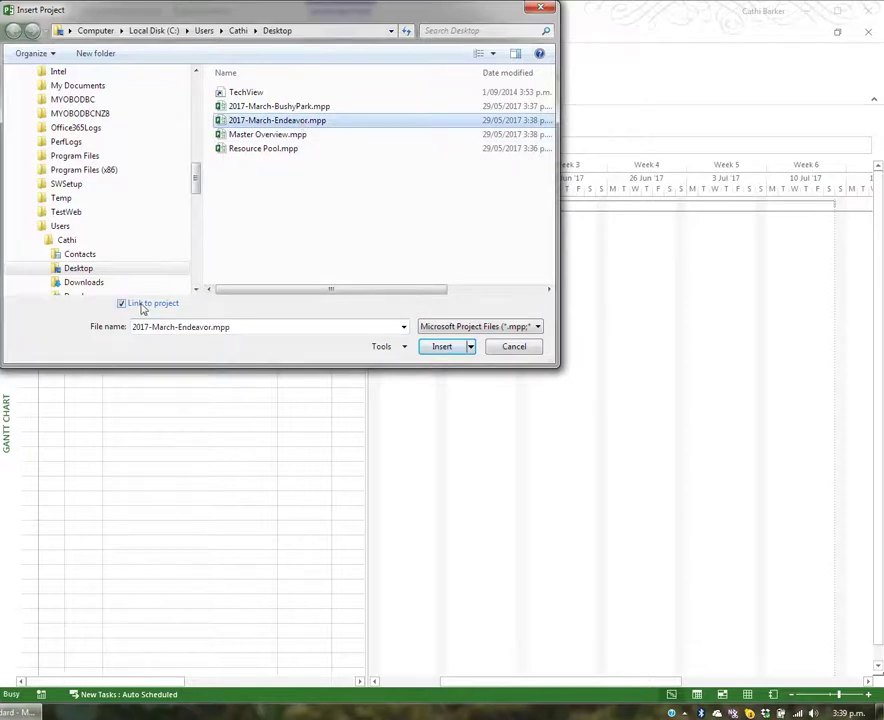
left_click(470, 346)
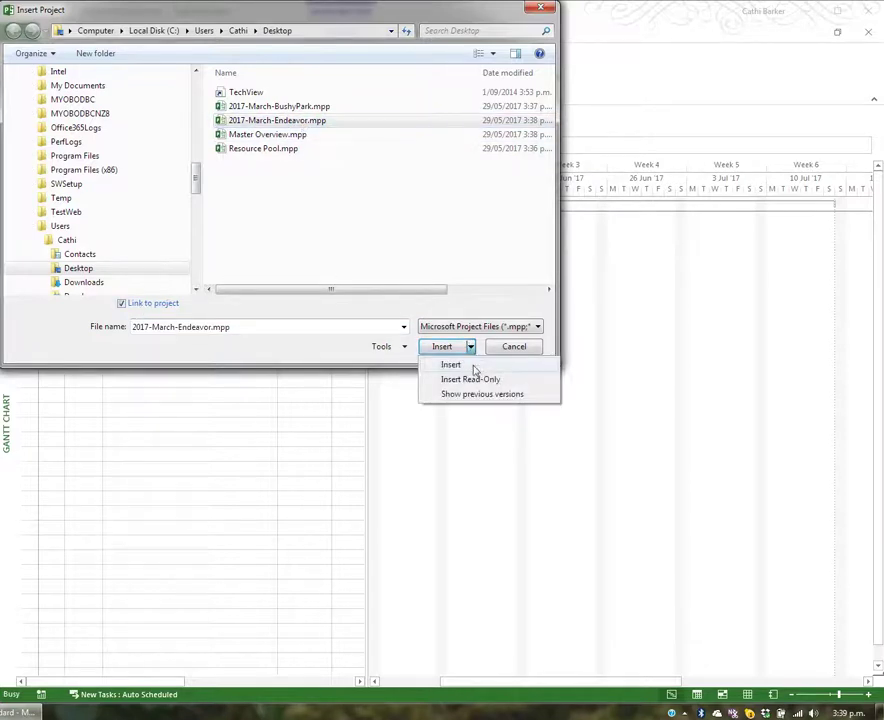
left_click(473, 380)
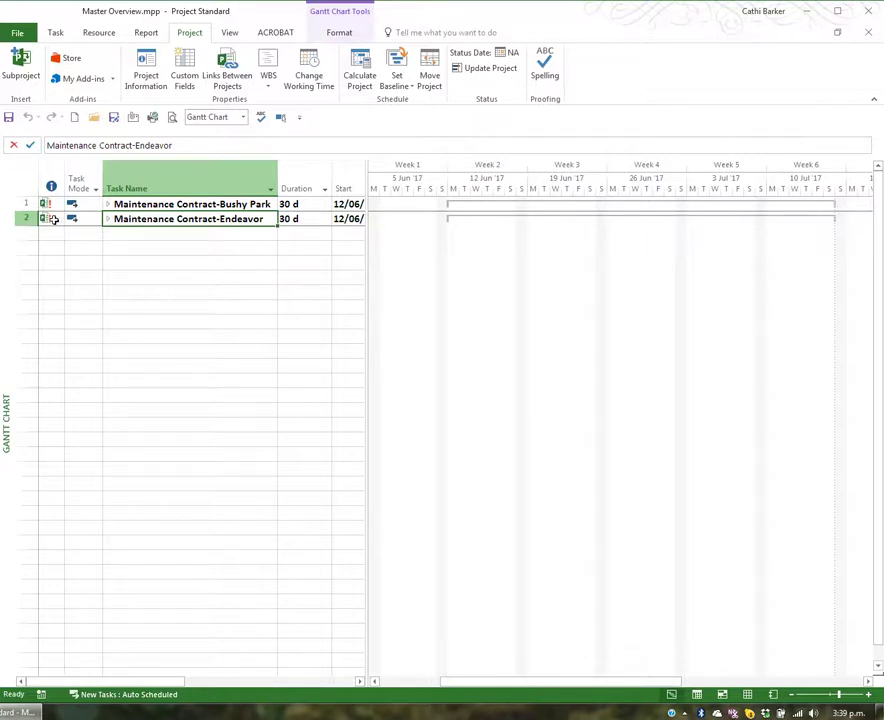
Expand Maintenance Contract-Endeavor to list its 23 tasks, opening Resource Pool.mpp when prompted.
mouse_move(53, 220)
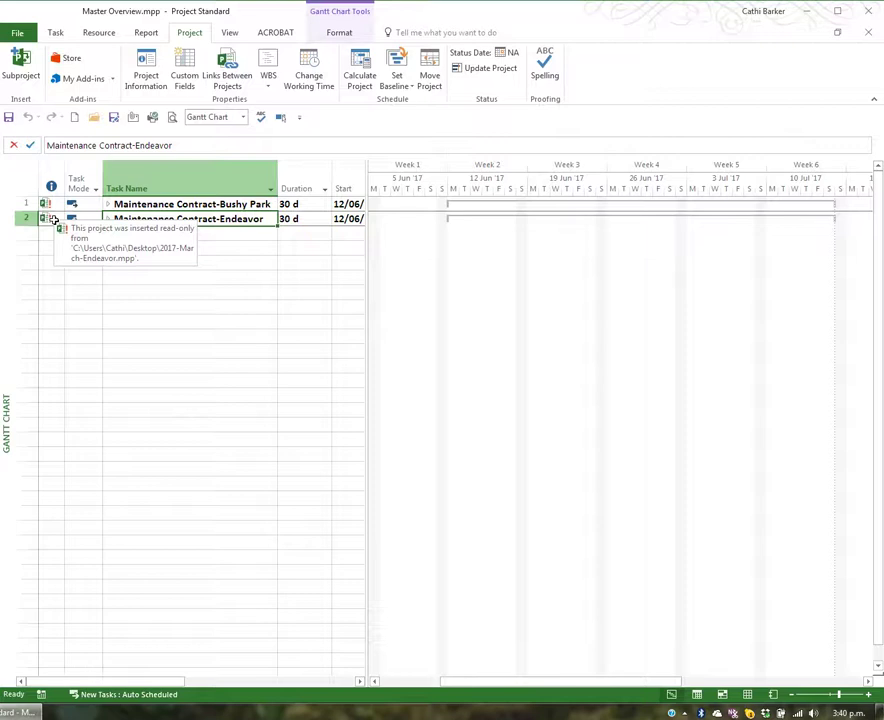
left_click(109, 220)
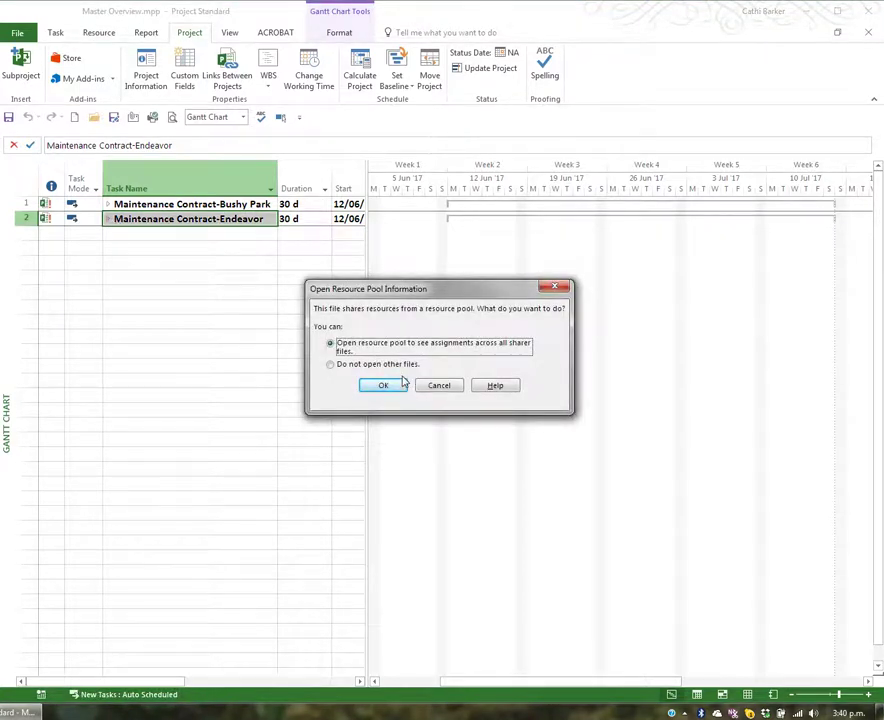
left_click(384, 386)
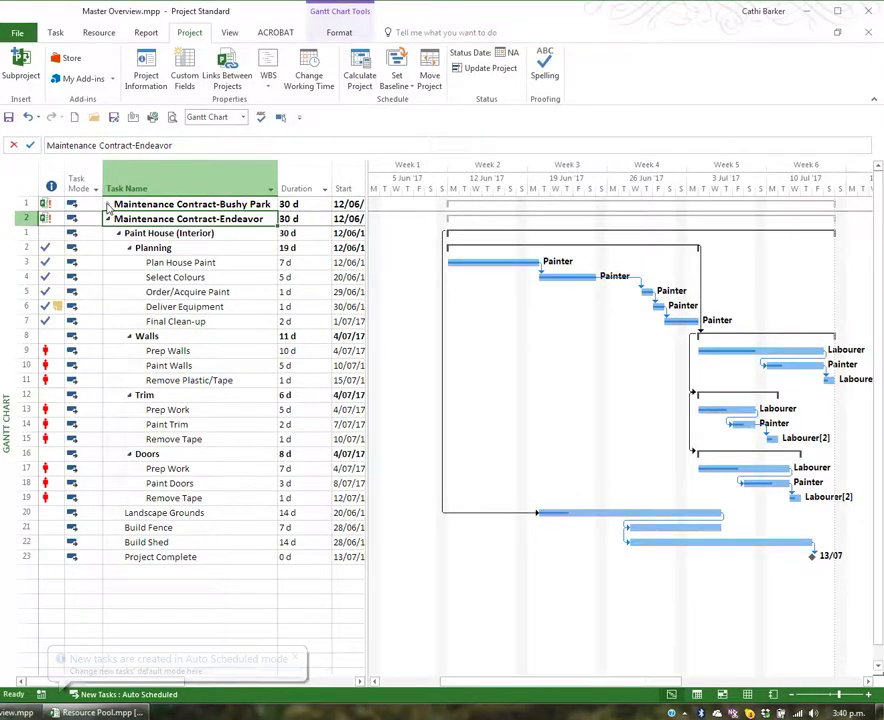
Expand Maintenance Contract-Bushy Park and widen the table to show Finish, Predecessors and Resource Names.
left_click(108, 205)
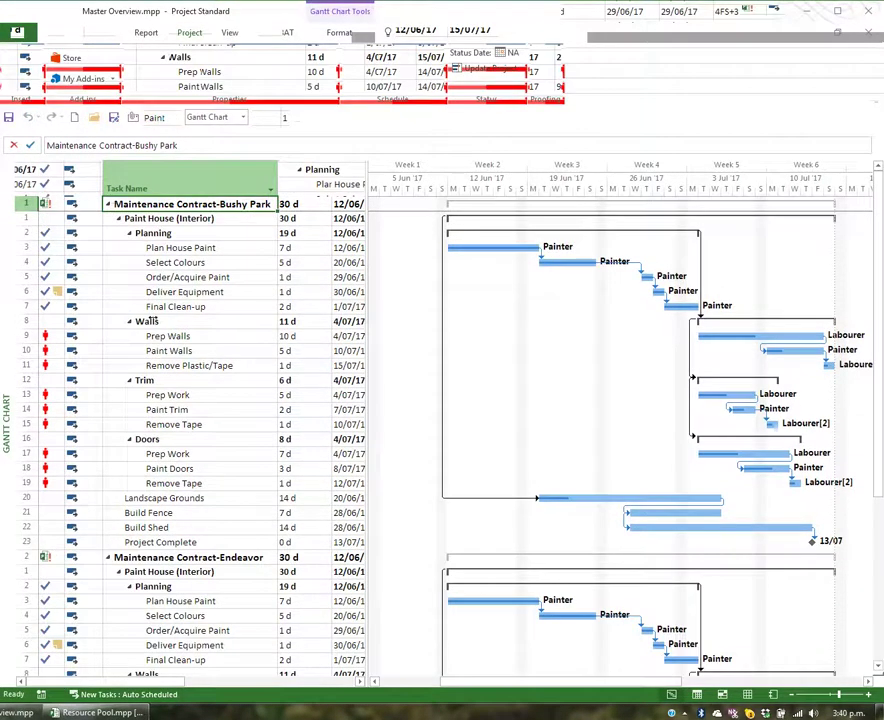
scroll(603, 588, "down", 4)
scroll(597, 583, "up", 4)
left_click_drag(372, 344, 600, 356)
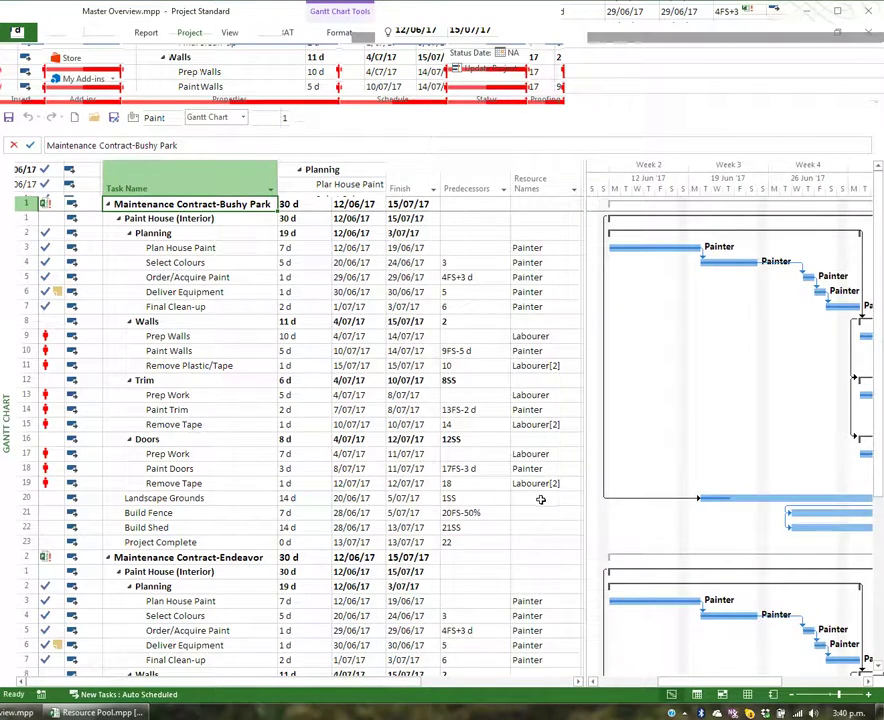
left_click(575, 190)
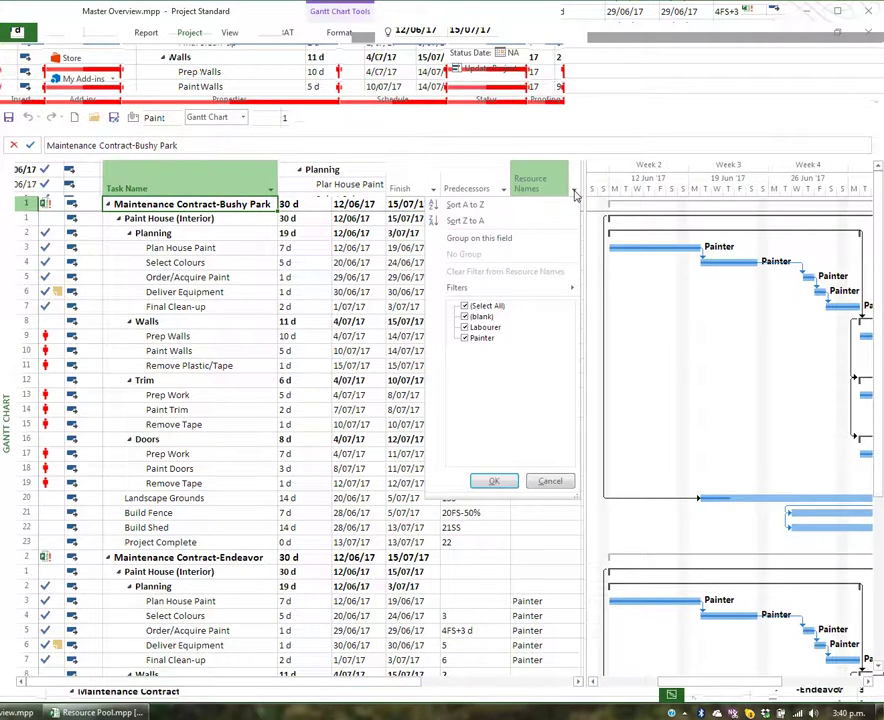
left_click(465, 306)
left_click(465, 337)
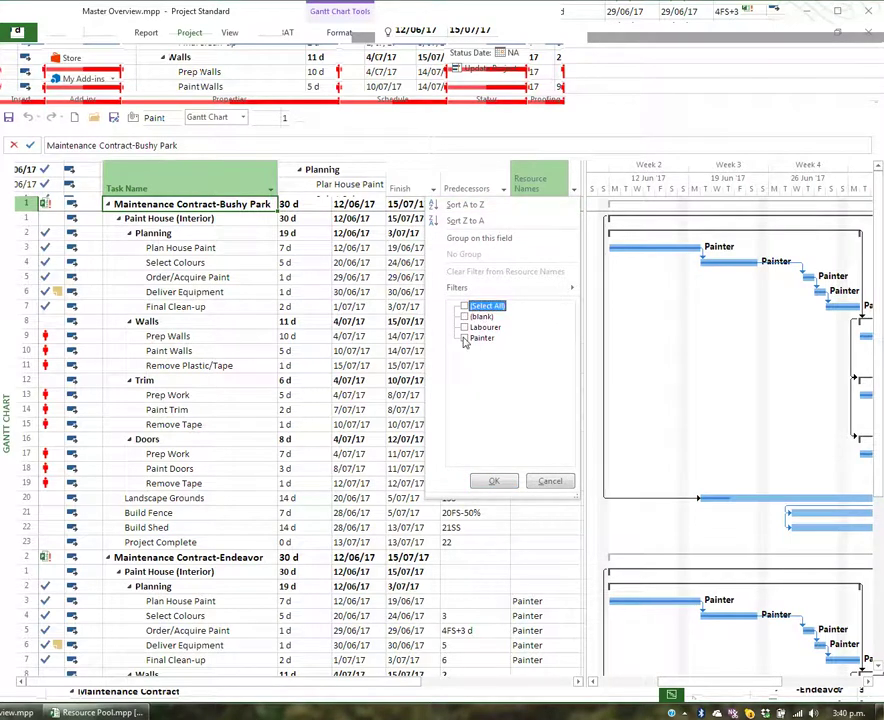
left_click(496, 482)
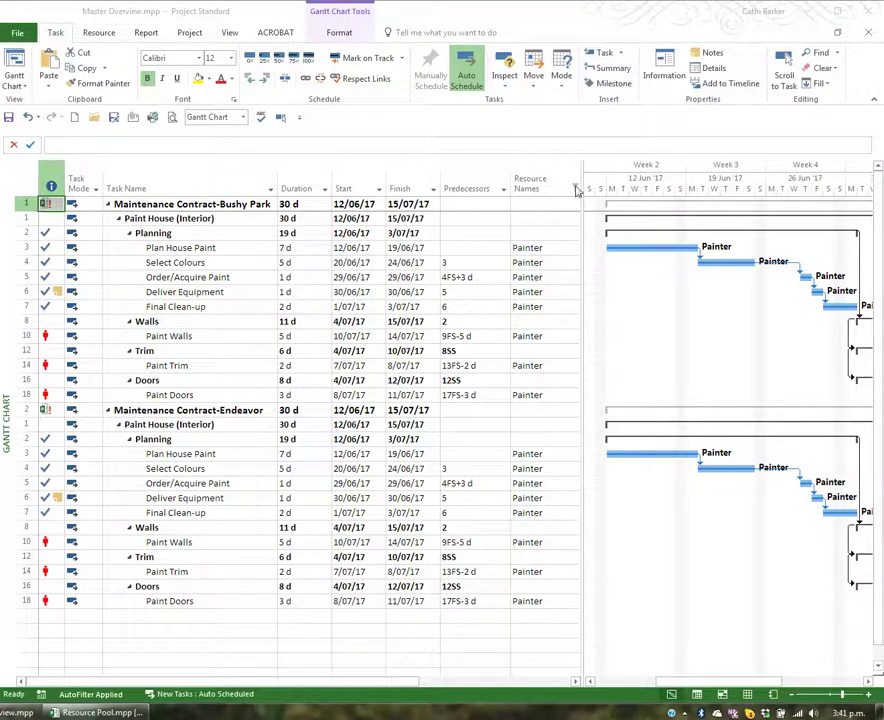
left_click(575, 190)
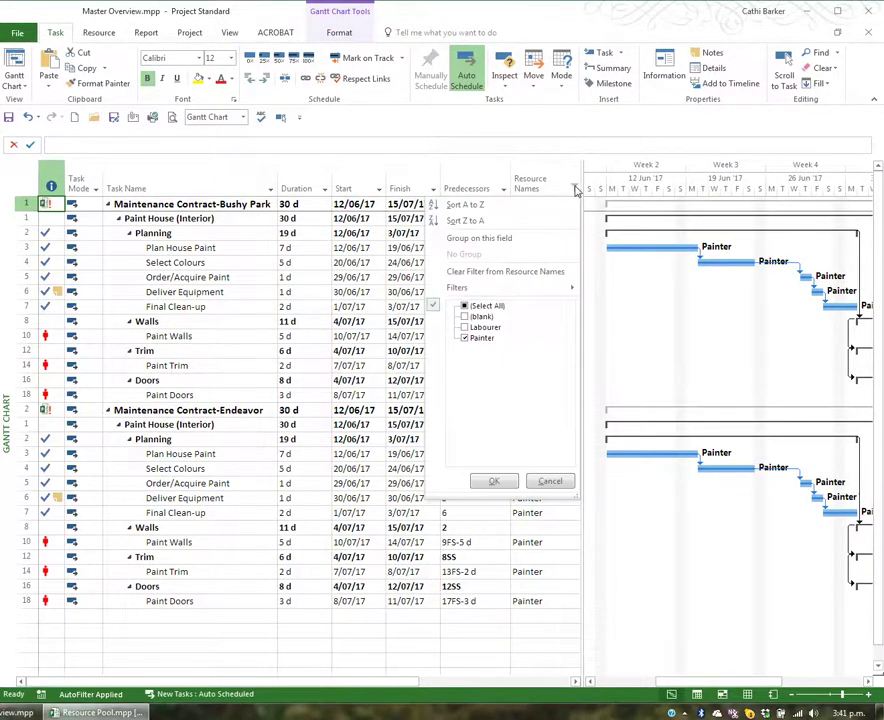
left_click(476, 281)
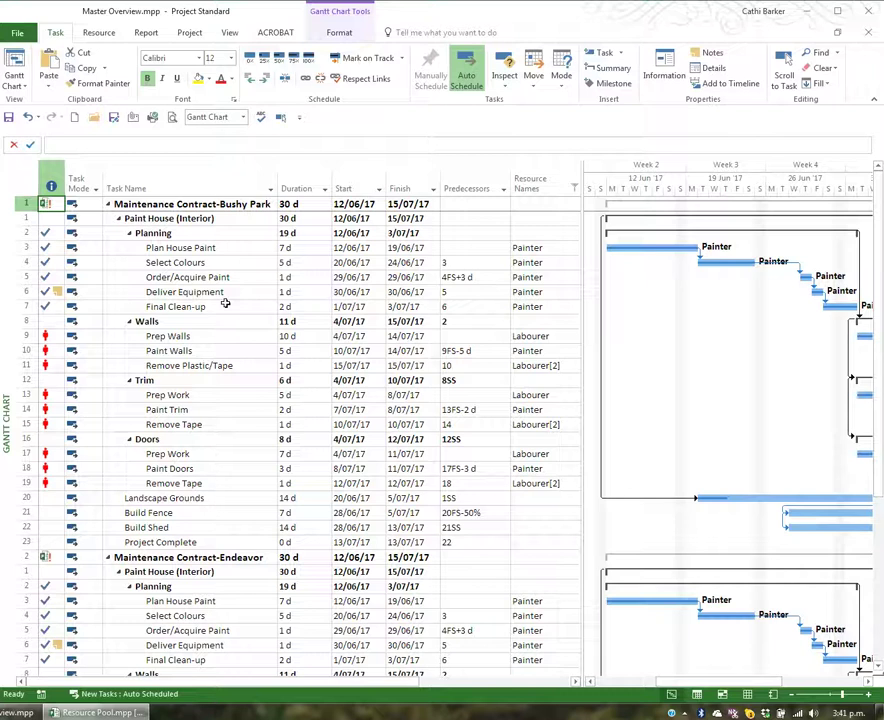
Set the outline to Level 2, then Level 3, so Planning, Walls, Trim and Doors show as summaries.
left_click(232, 34)
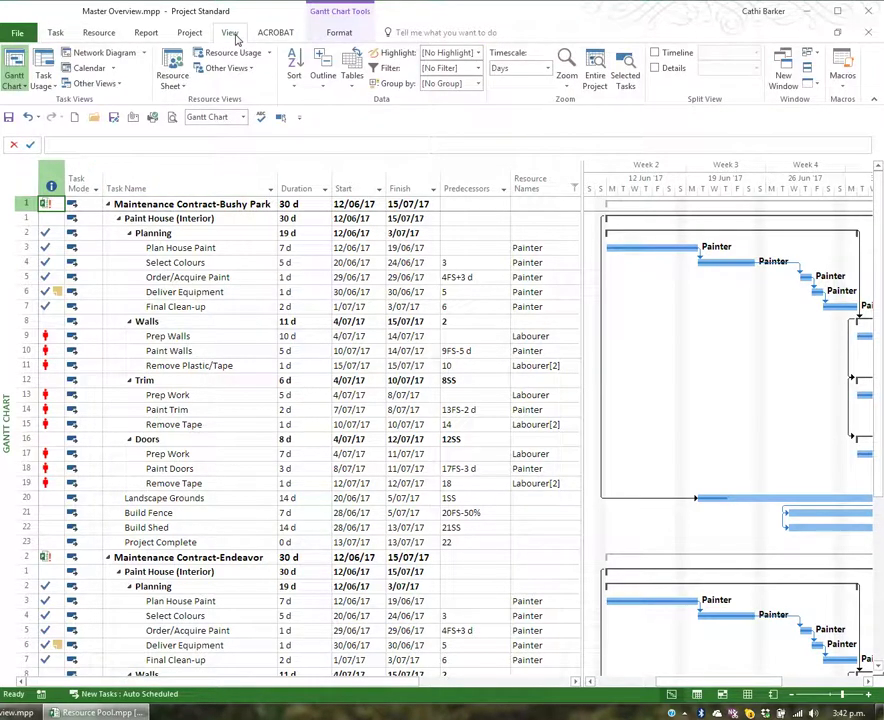
left_click(325, 82)
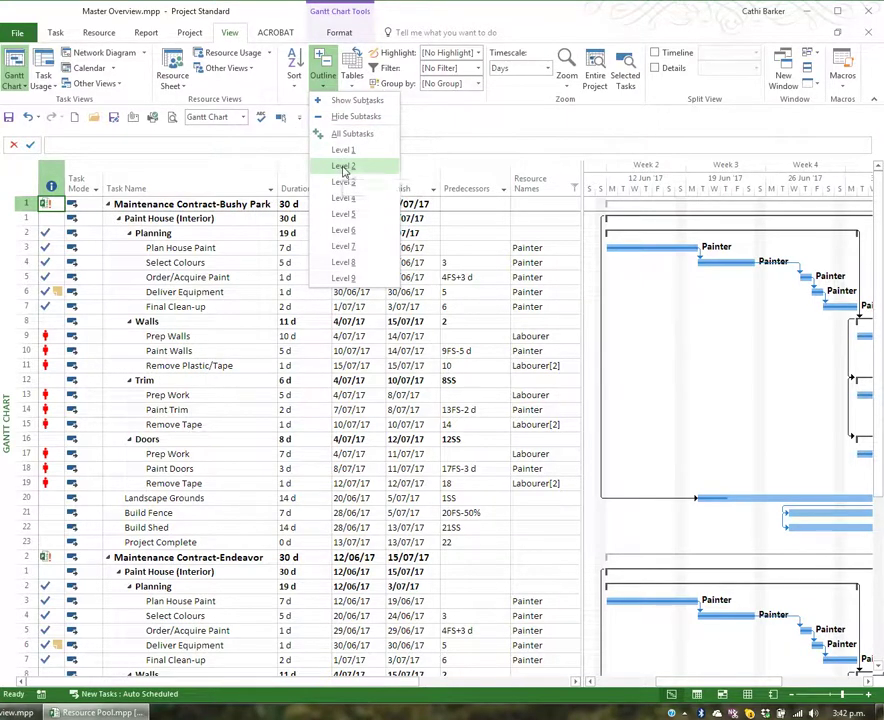
left_click(342, 166)
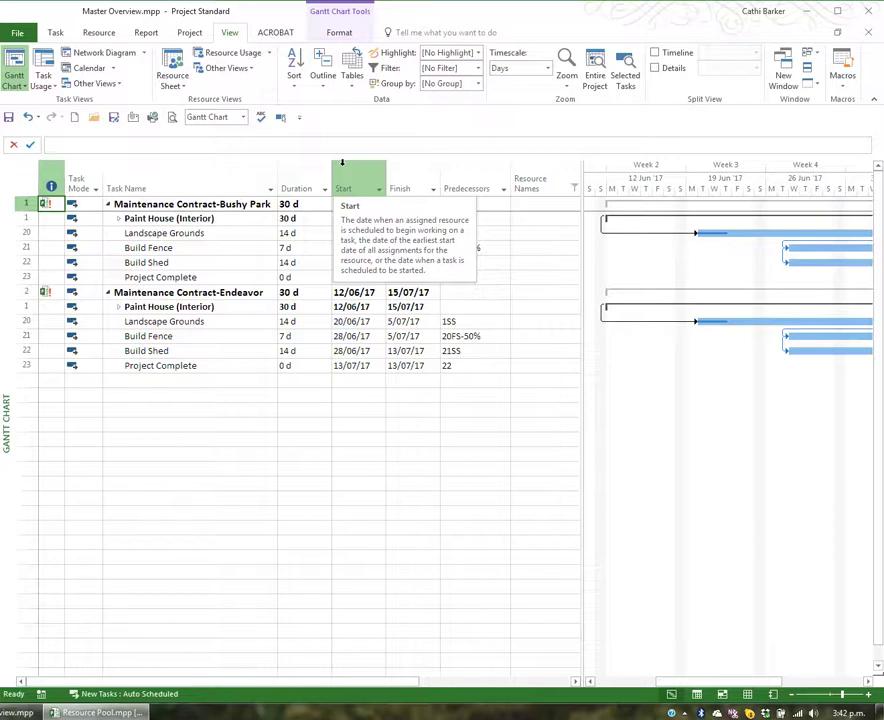
left_click(324, 80)
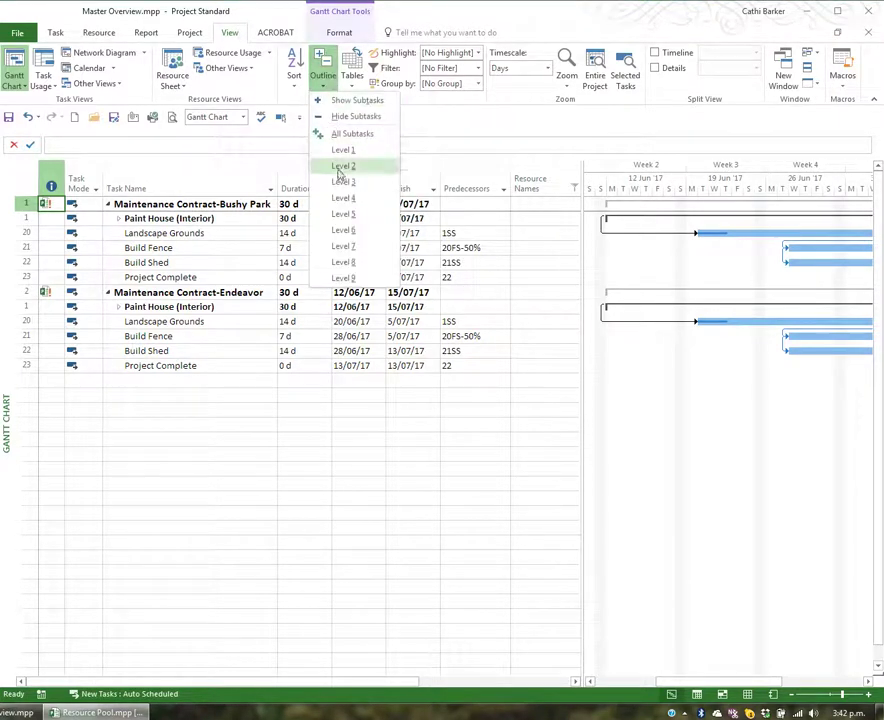
left_click(344, 182)
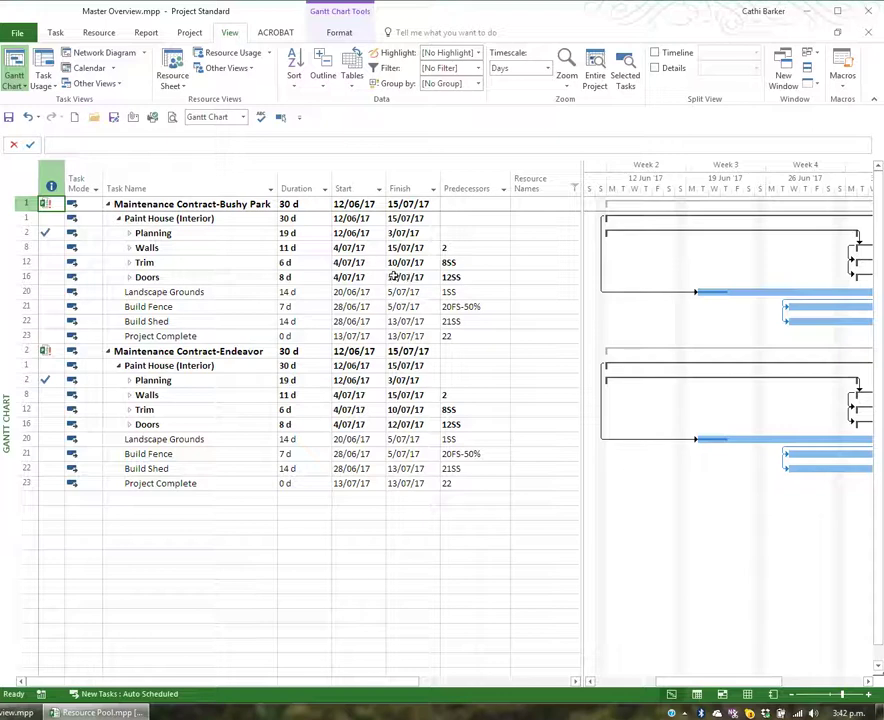
Show All Subtasks and review Bushy Park's Painter and Labourer task assignments.
left_click(322, 82)
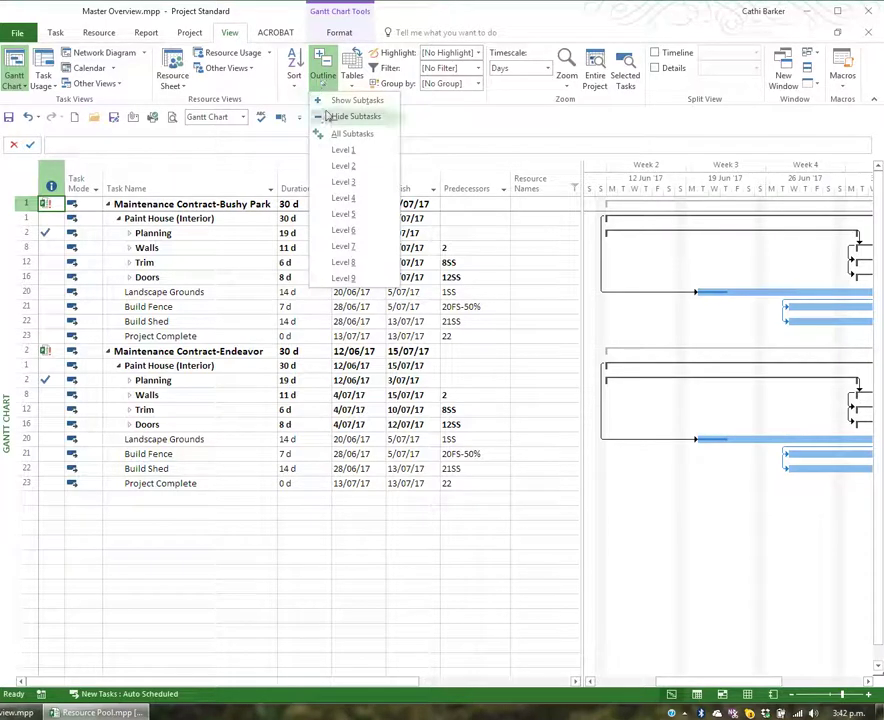
left_click(340, 134)
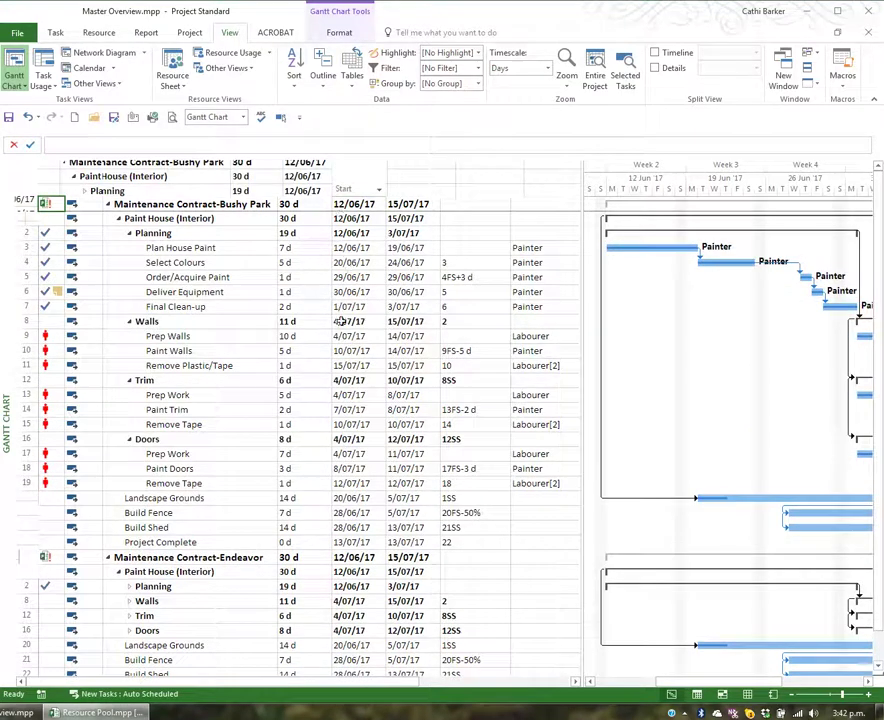
scroll(323, 394, "down", 2)
scroll(323, 394, "down", 2)
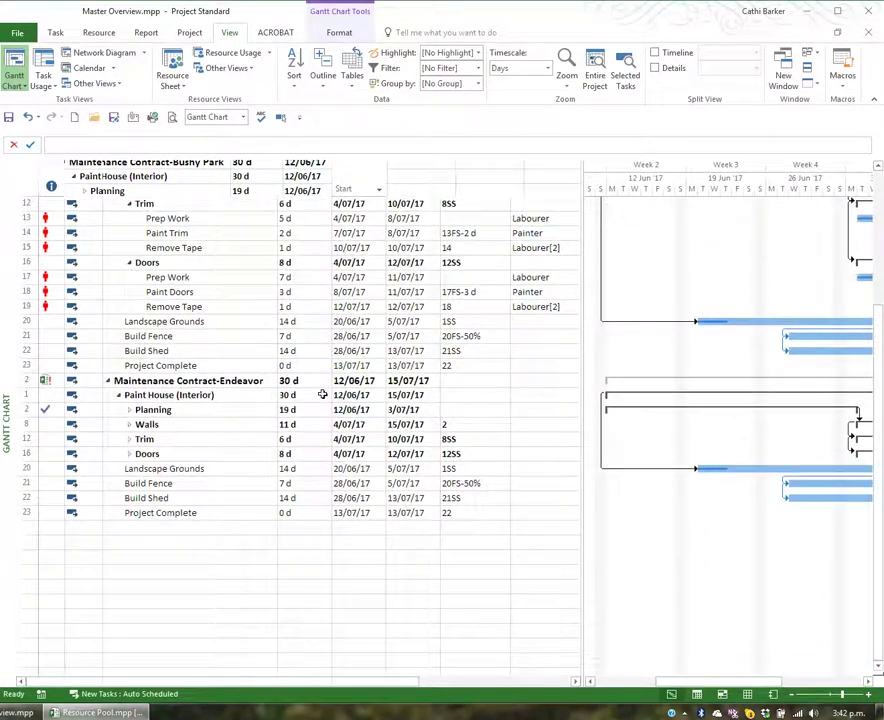
scroll(326, 398, "up", 2)
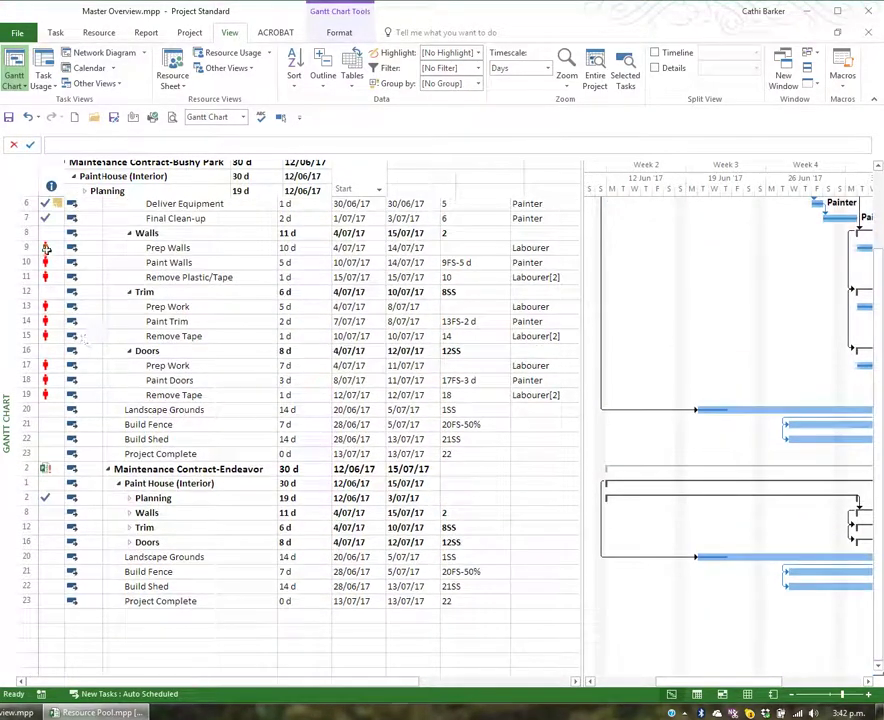
scroll(190, 418, "up", 2)
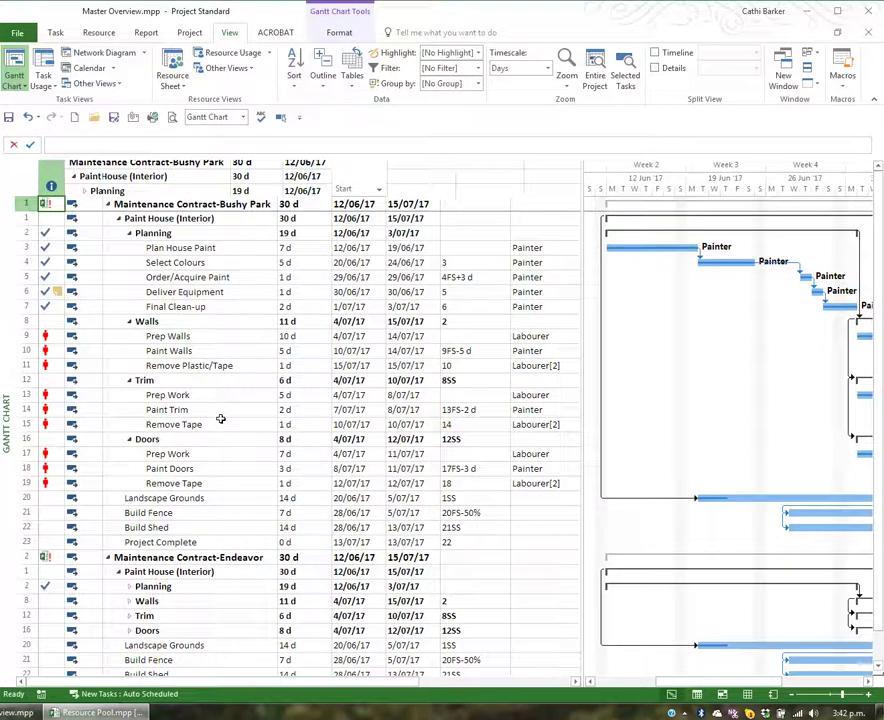